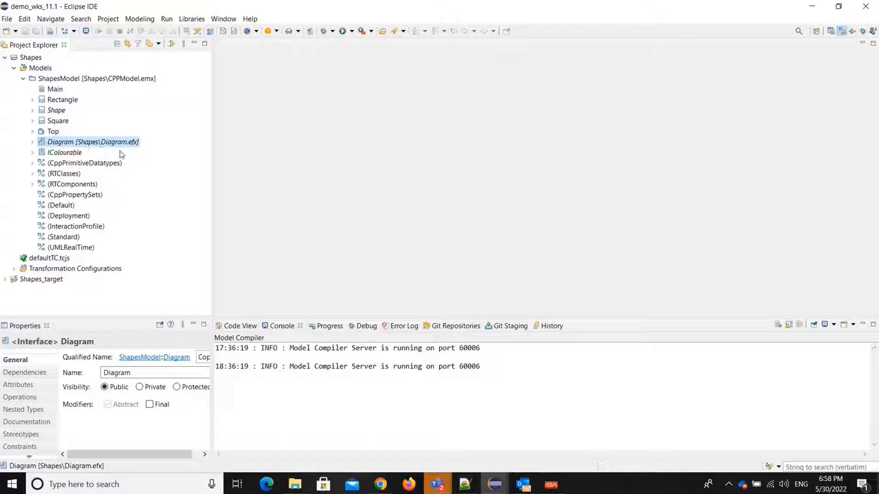
Step: Rename the Diagram interface to IDiagram through refactoring, updating its references across the workspace
right_click(82, 145)
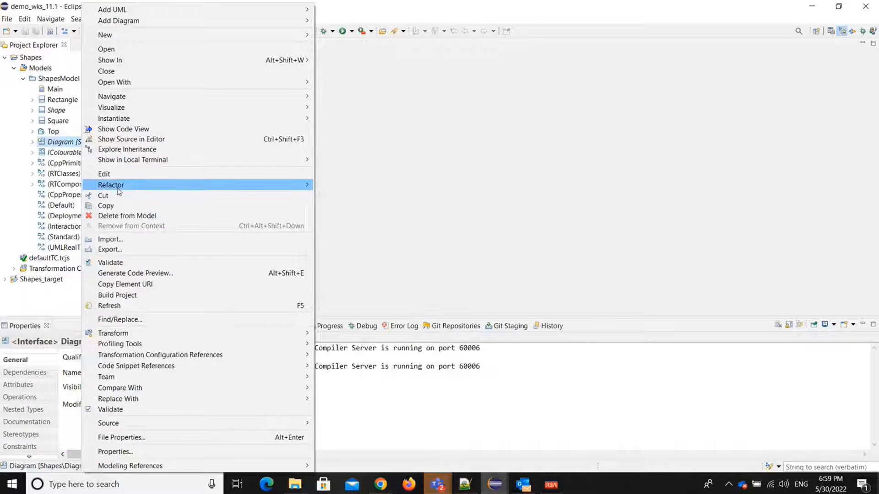
mouse_move(119, 191)
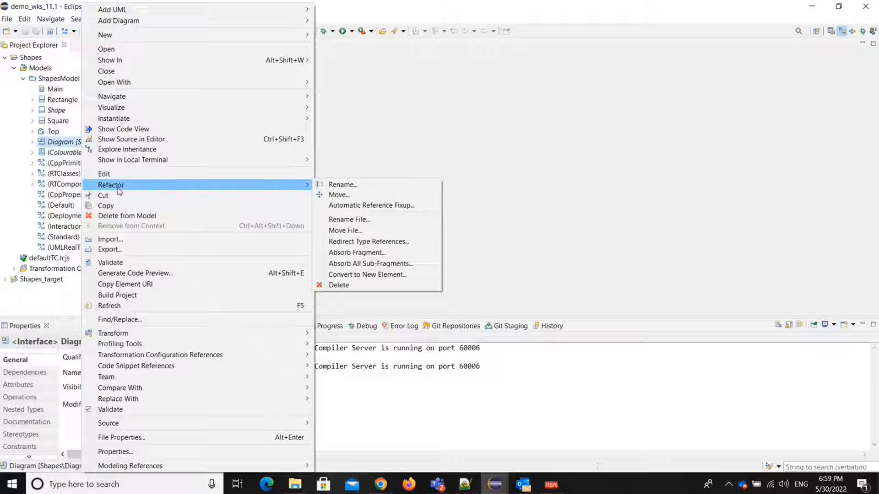
click(352, 186)
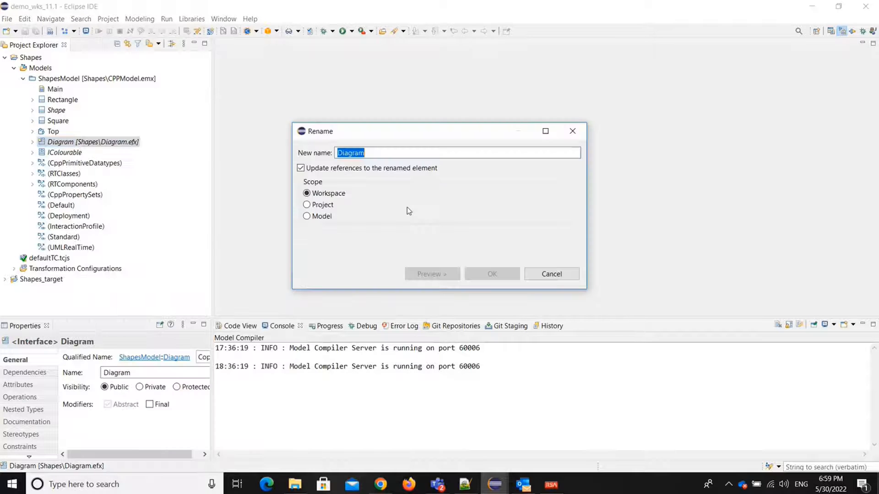
click(337, 151)
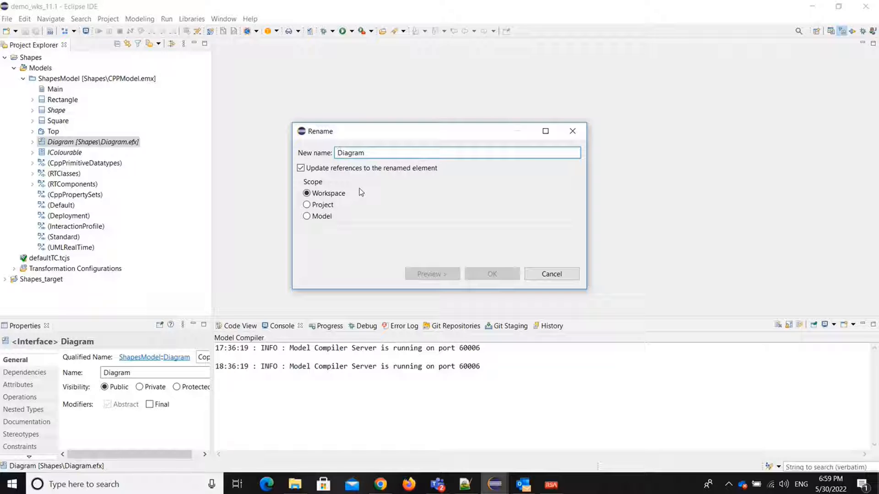
text(I)
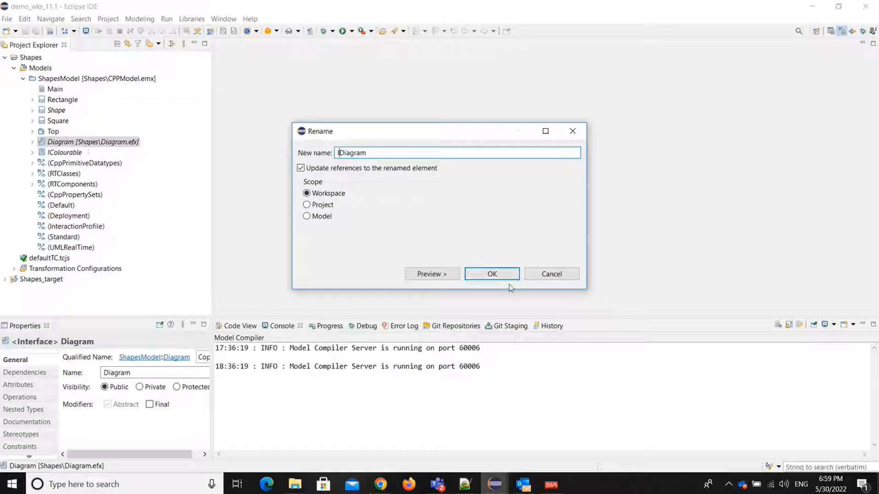
click(492, 274)
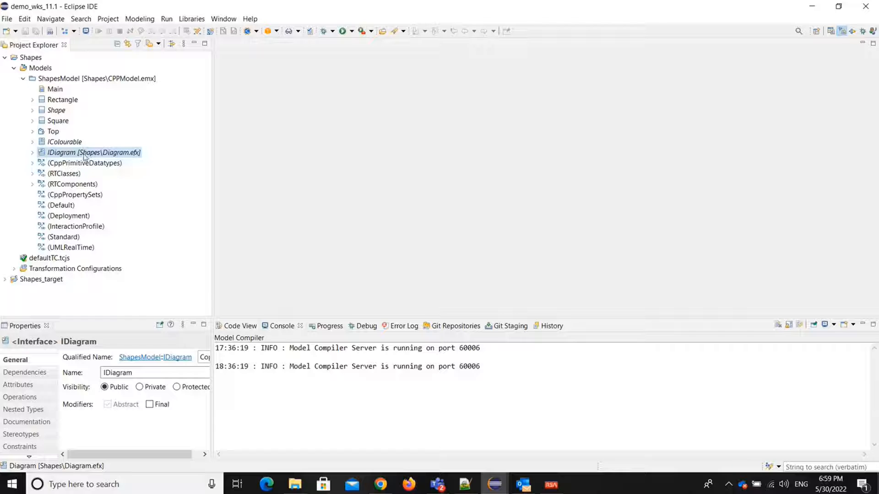
Step: Rename the IDiagram interface's fragment file to IDiagram, updating references across the workspace
right_click(124, 157)
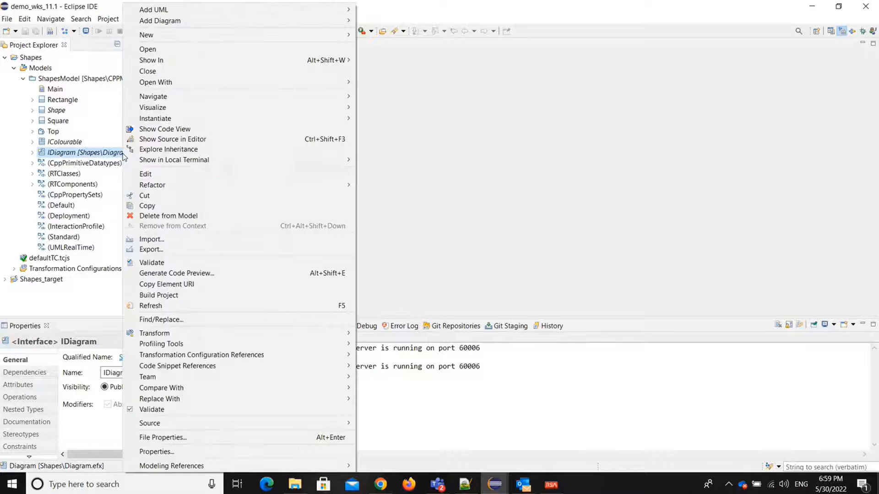
mouse_move(179, 187)
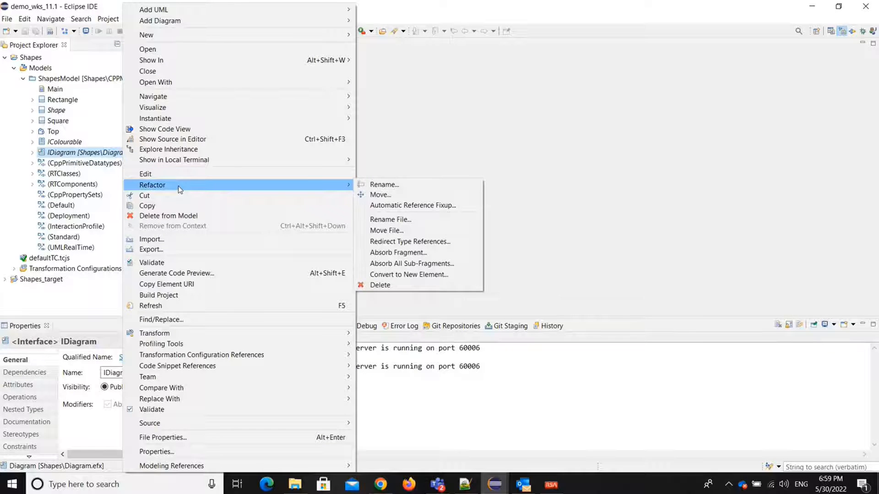
click(409, 221)
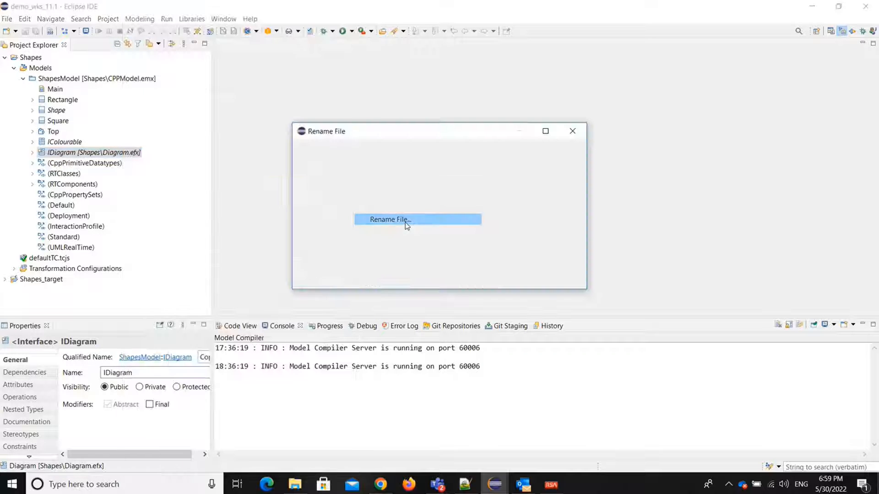
key(Home)
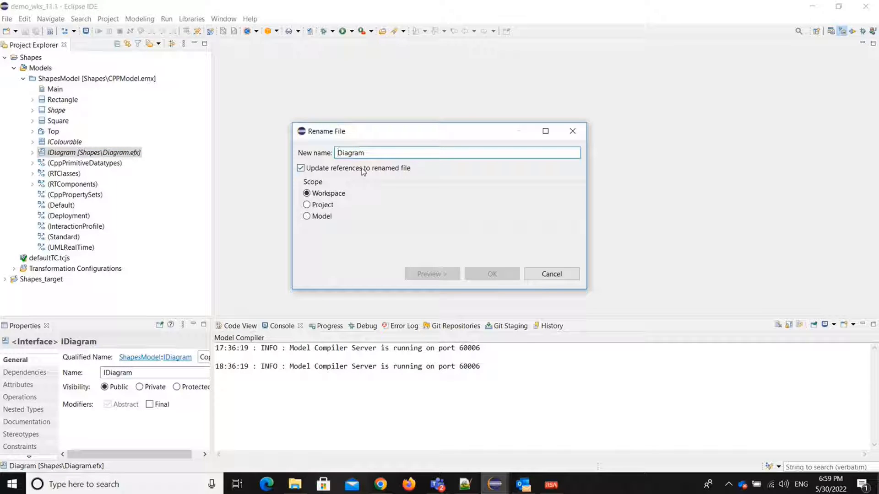
text(I)
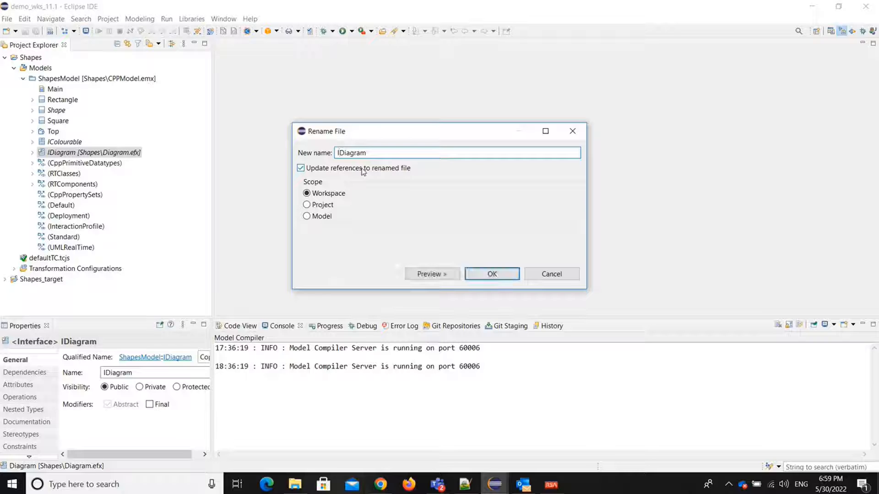
click(491, 272)
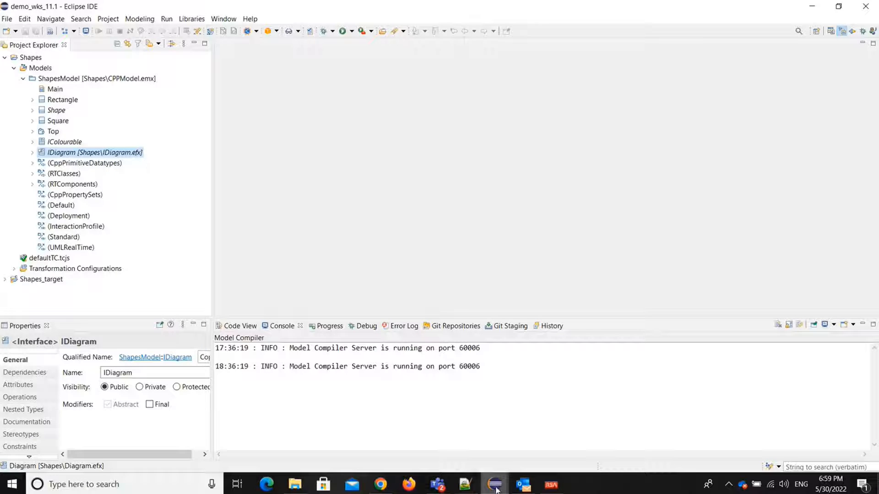
Step: Switch to the demo_wks Eclipse window and rename the Shape interface to IShape, updating its file name and references
mouse_move(495, 485)
click(407, 448)
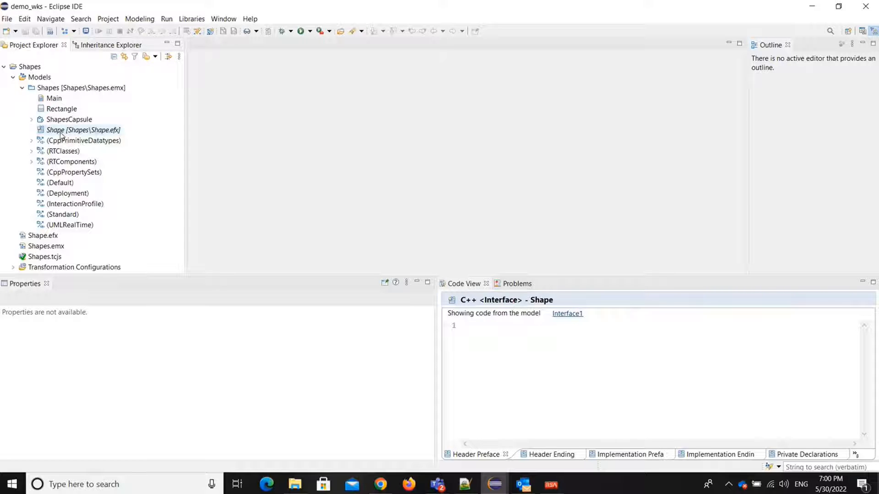
right_click(102, 133)
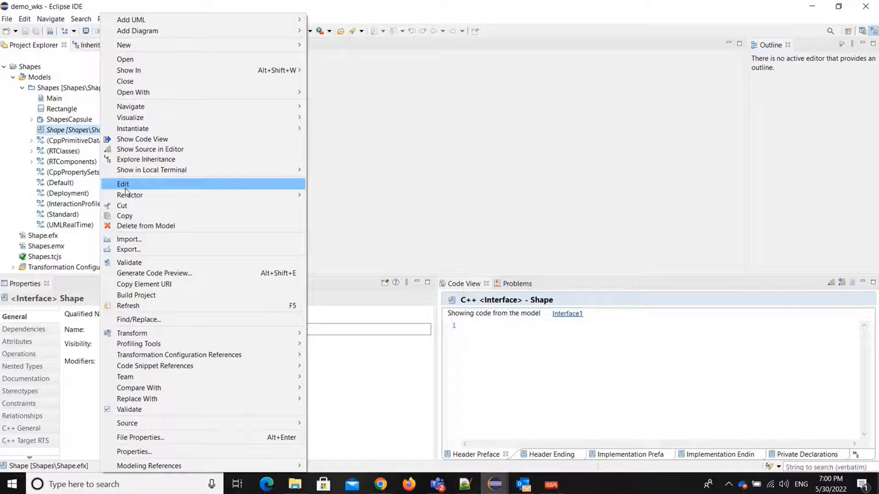
mouse_move(128, 195)
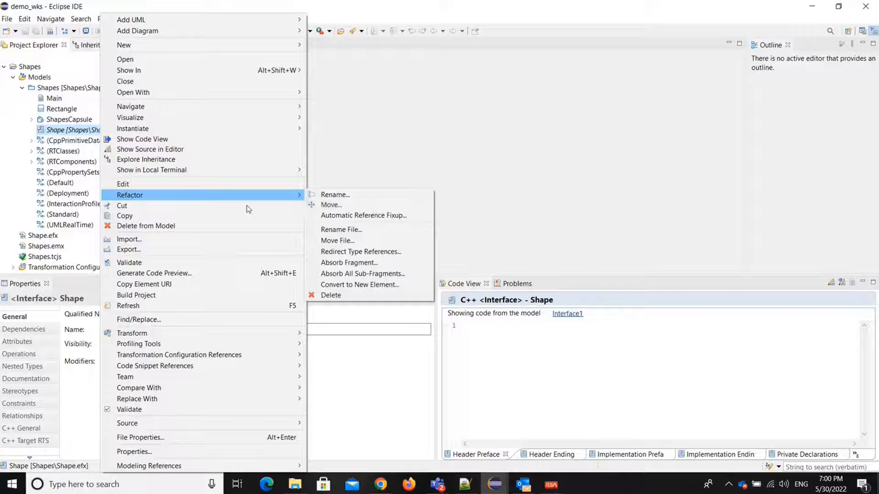
click(356, 197)
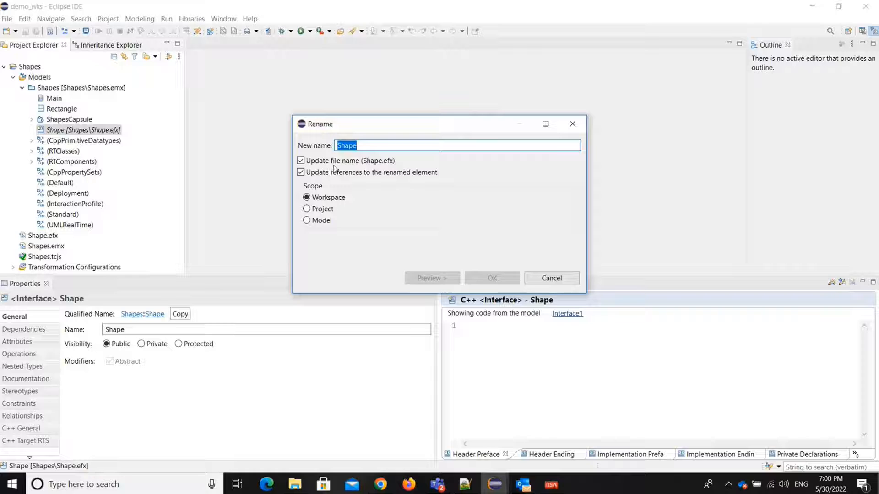
click(374, 146)
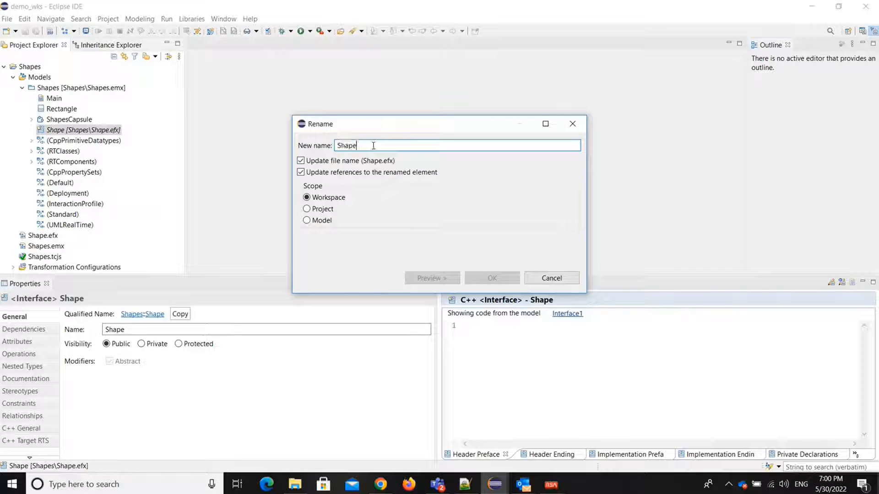
click(337, 146)
text(I)
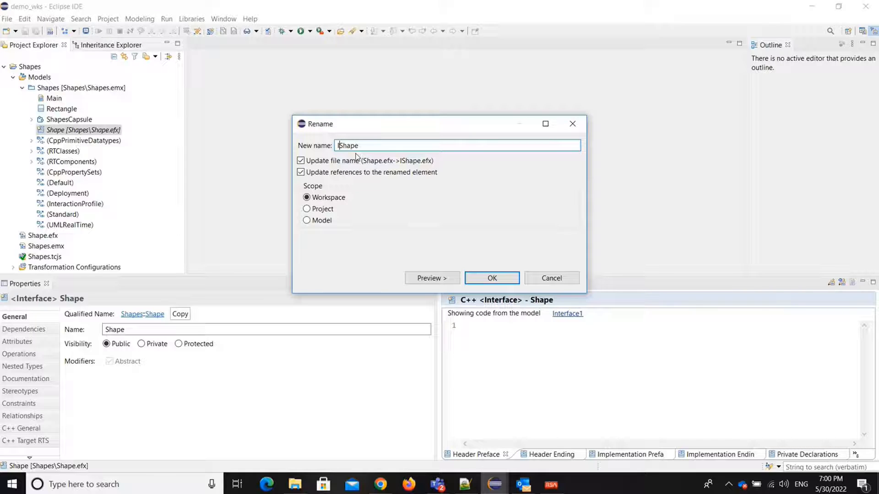
click(492, 278)
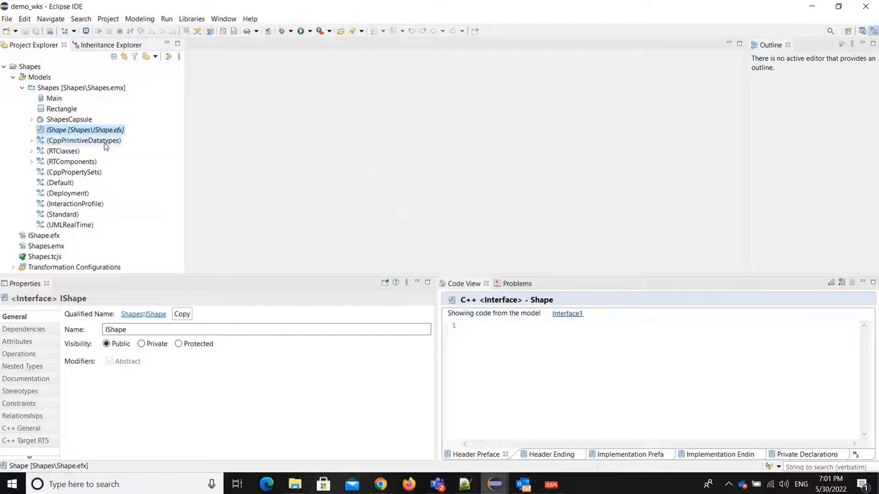
Step: Enable automatic creation of fragment files in the Modeling preferences and apply the change
click(223, 20)
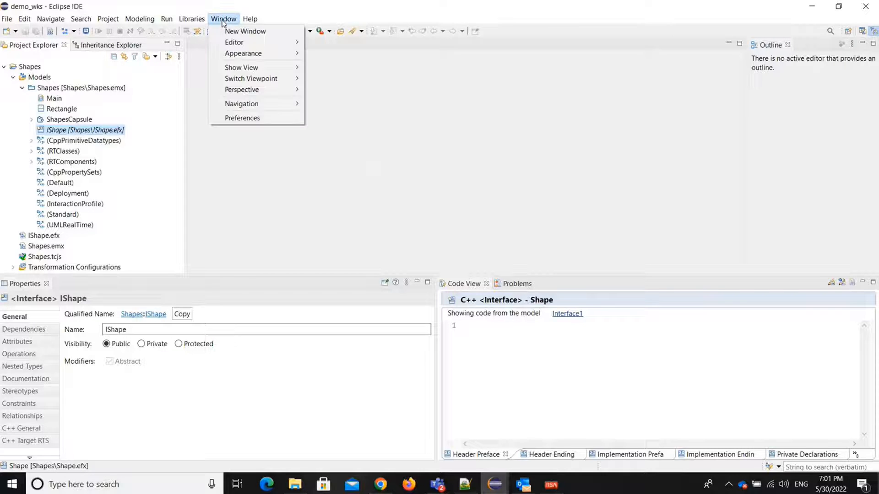
click(262, 118)
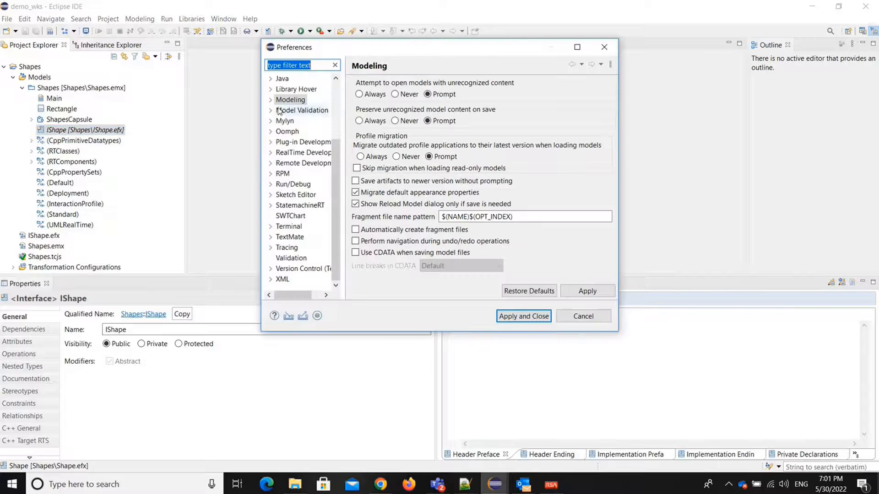
click(271, 101)
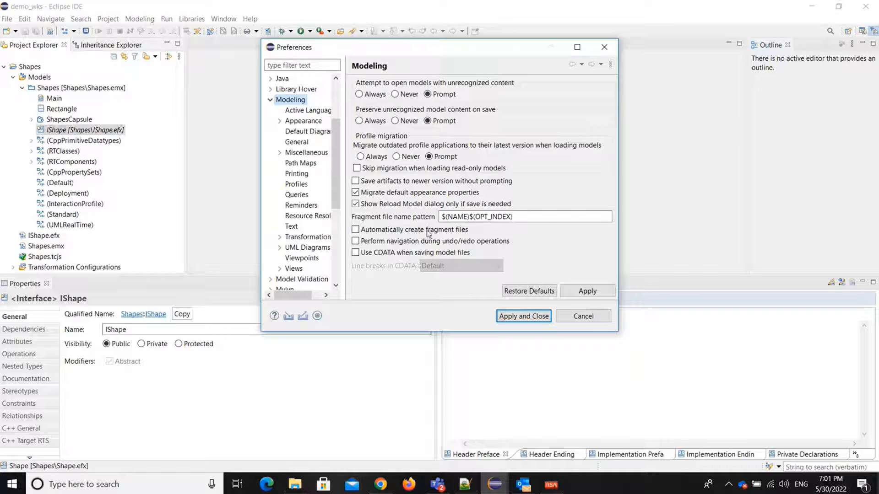
click(356, 229)
click(587, 293)
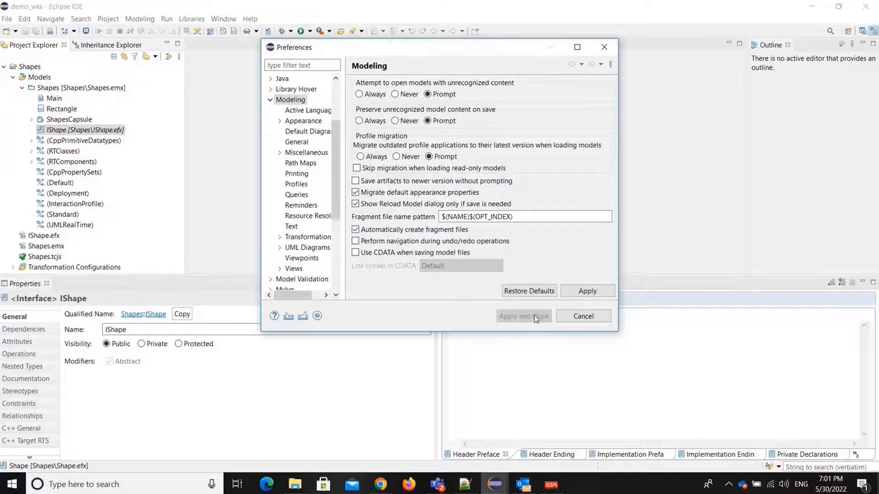
click(530, 316)
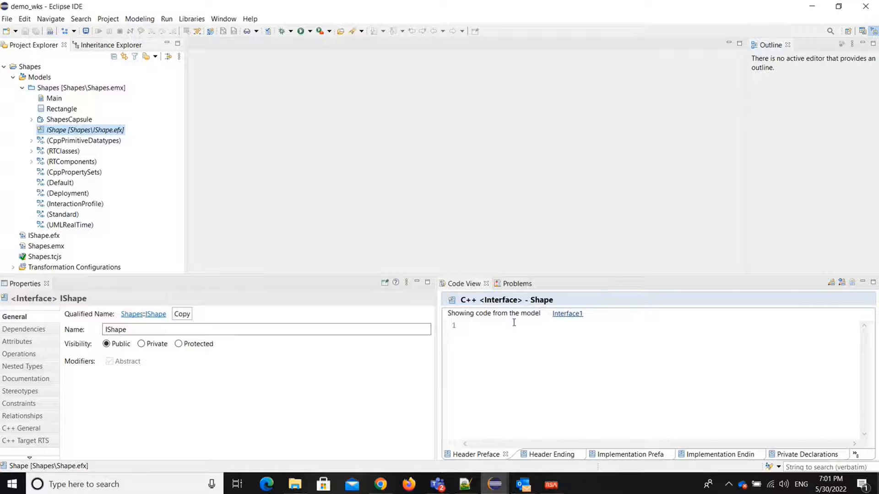
Step: Add a UML interface with the default name to the Shapes model and save the changes
click(63, 90)
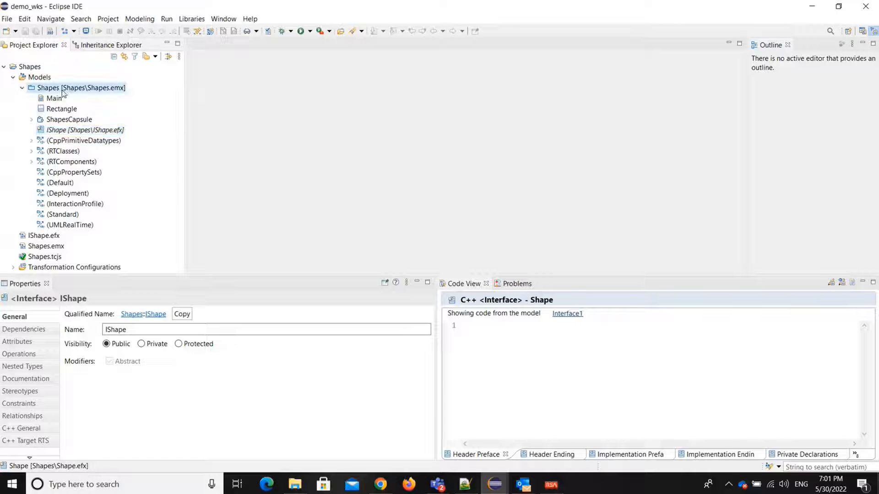
right_click(63, 92)
mouse_move(125, 7)
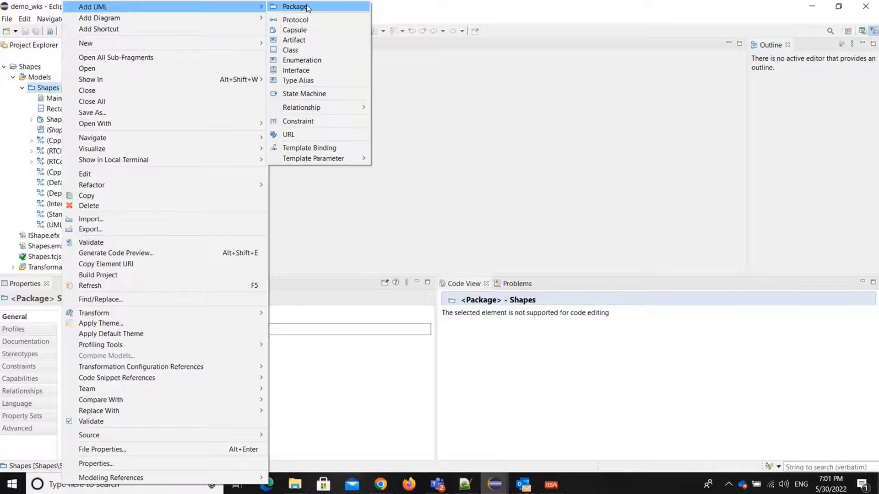
click(315, 70)
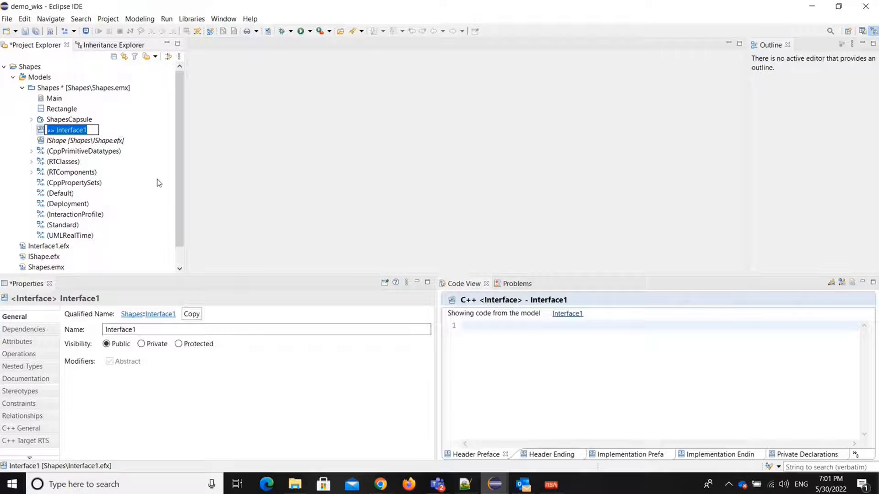
key(Return)
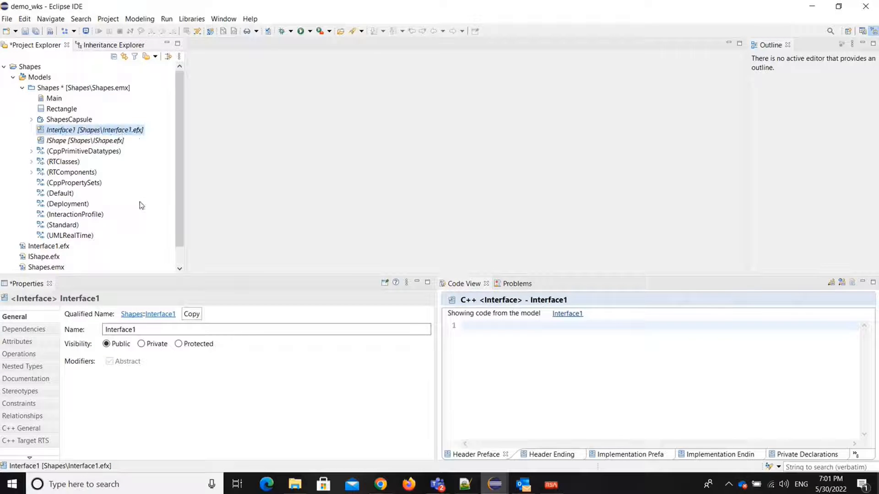
click(36, 34)
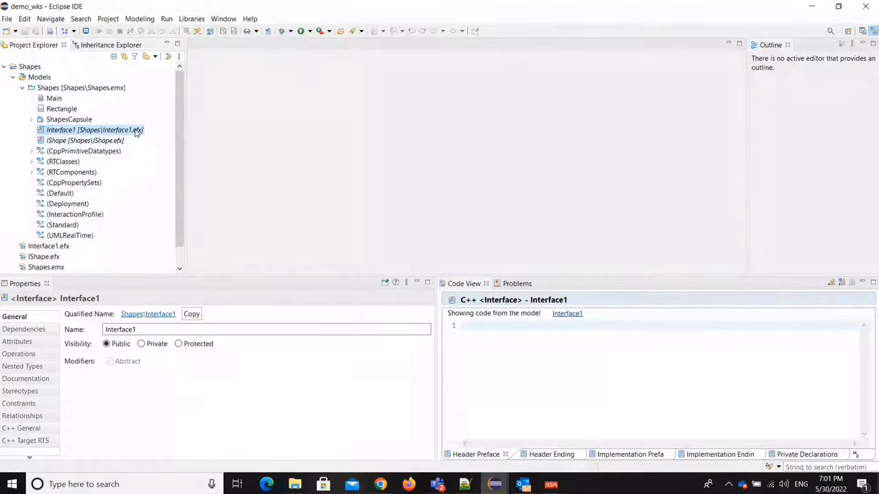
Step: Rename the newly added interface to IColour, updating its fragment file name and references across the workspace
click(104, 132)
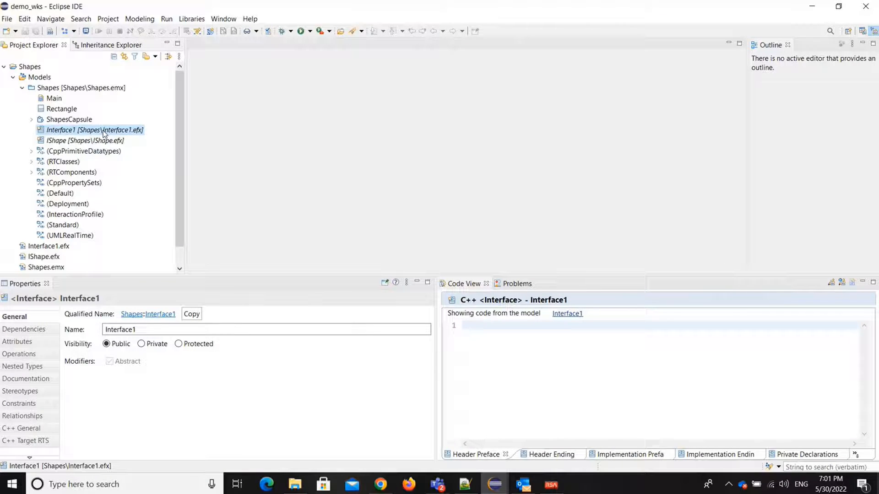
key(F2)
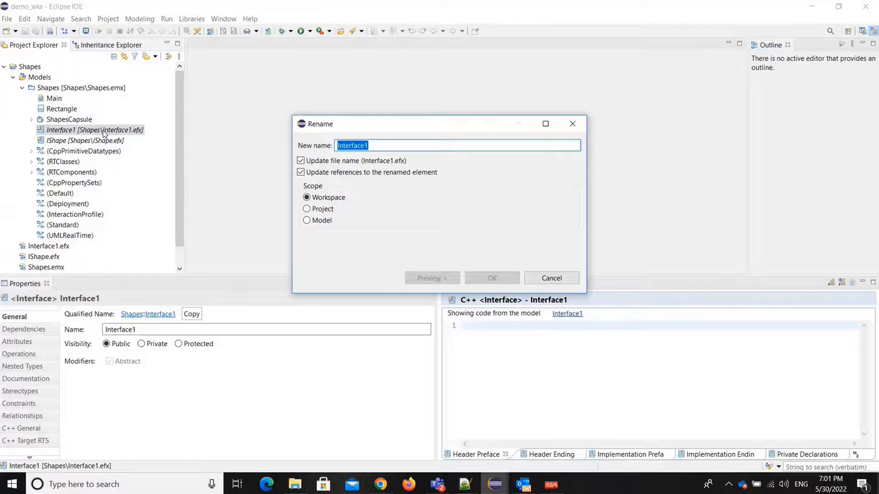
click(387, 146)
key(BackSpace)
key(BackSpace)
key(BackSpace)
key(BackSpace)
key(BackSpace)
key(BackSpace)
key(BackSpace)
key(BackSpace)
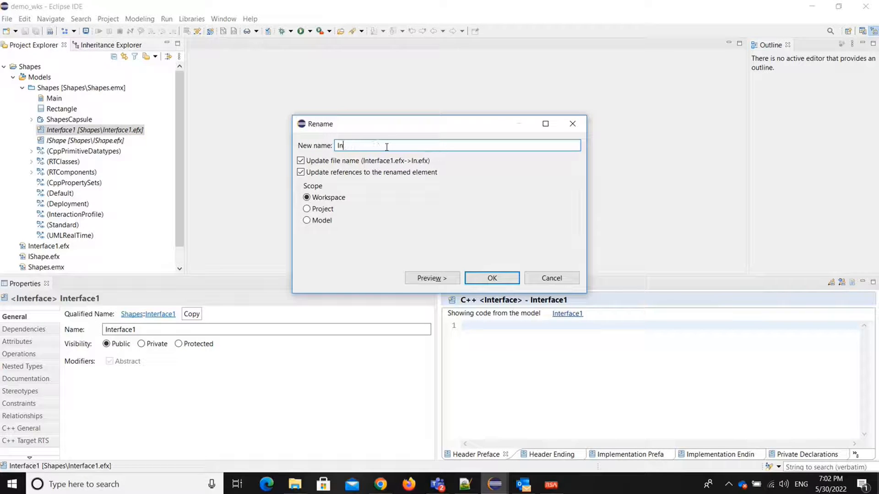
key(BackSpace)
text(Colur)
key(Left)
key(Left)
text(o)
key(Return)
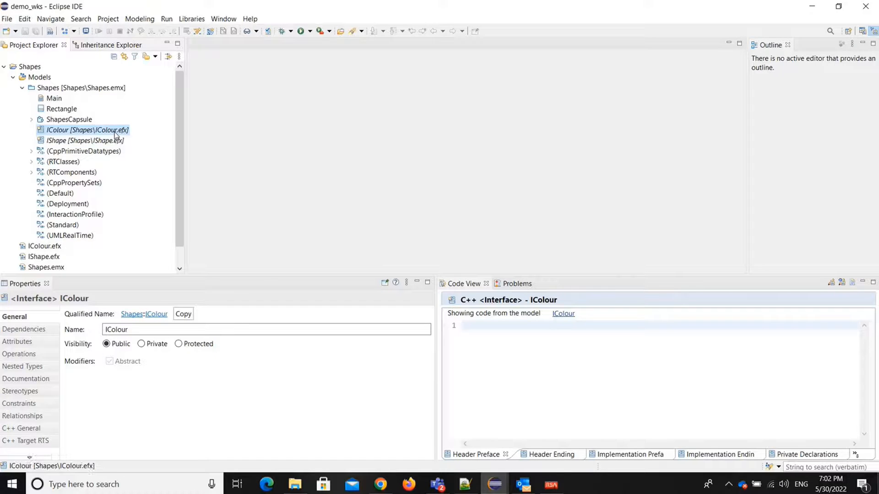
Step: Open the rename refactoring for the IColour interface
key(F2)
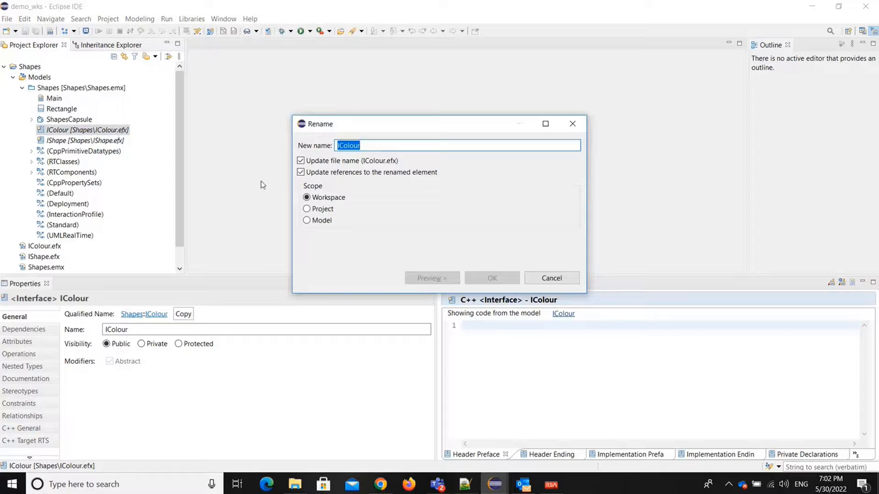